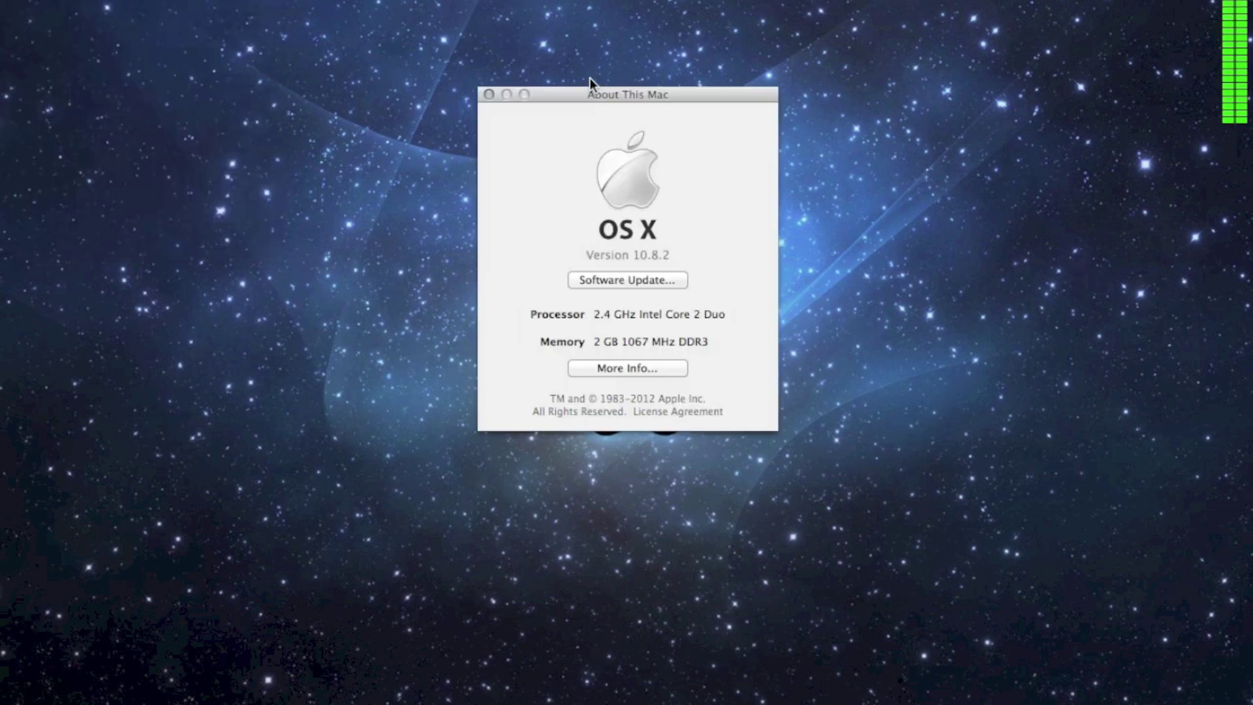
Move the About This Mac window (OS X 10.8.2, 2 GB memory) up and left, then close it
{"action": "left_click", "coordinate": [652, 50]}
{"action": "left_click_drag", "start_coordinate": [640, 96], "coordinate": [623, 52]}
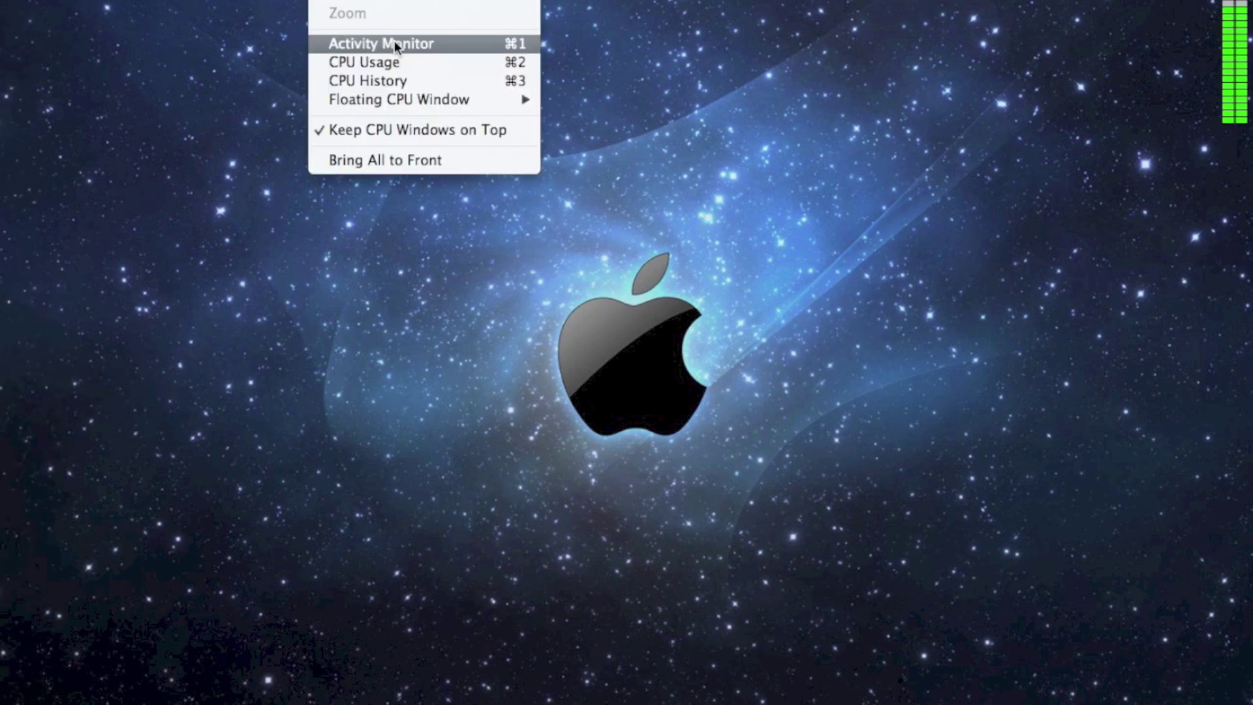
Open Activity Monitor's process window and scroll the process list, where QuickTime Player uses ~110% CPU
{"action": "left_click", "coordinate": [394, 43]}
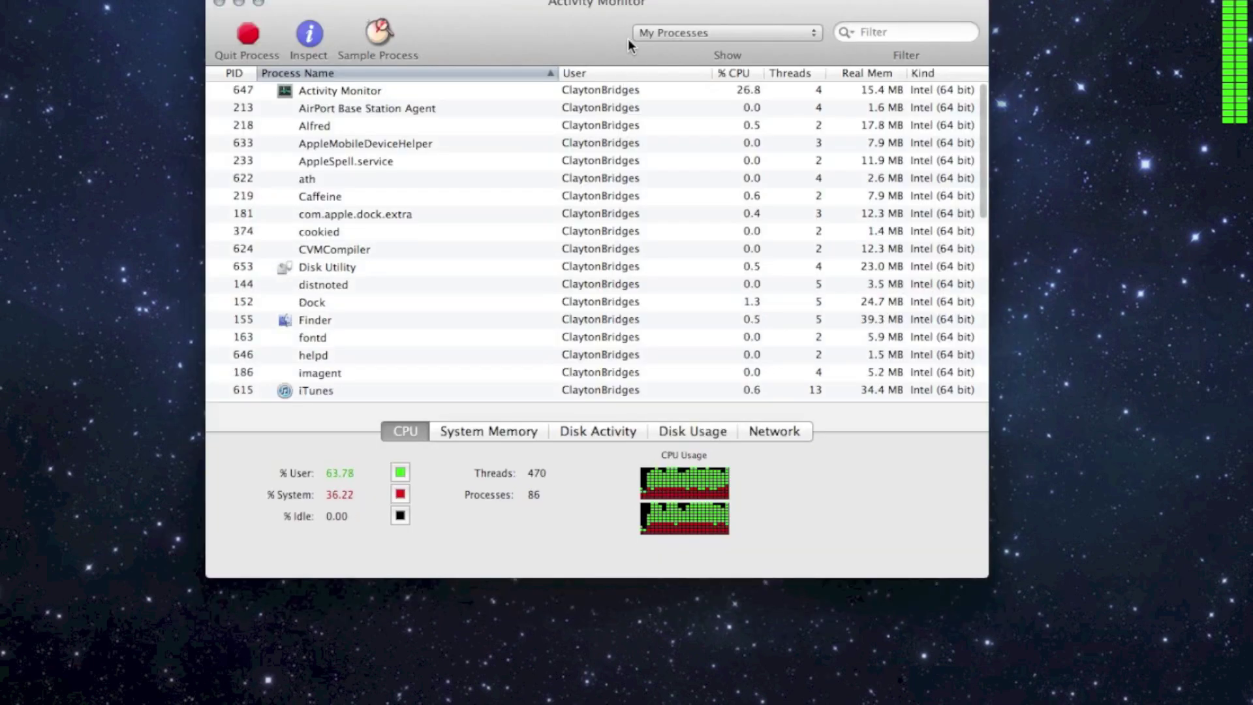
{"action": "left_click_drag", "start_coordinate": [628, 38], "coordinate": [656, 0]}
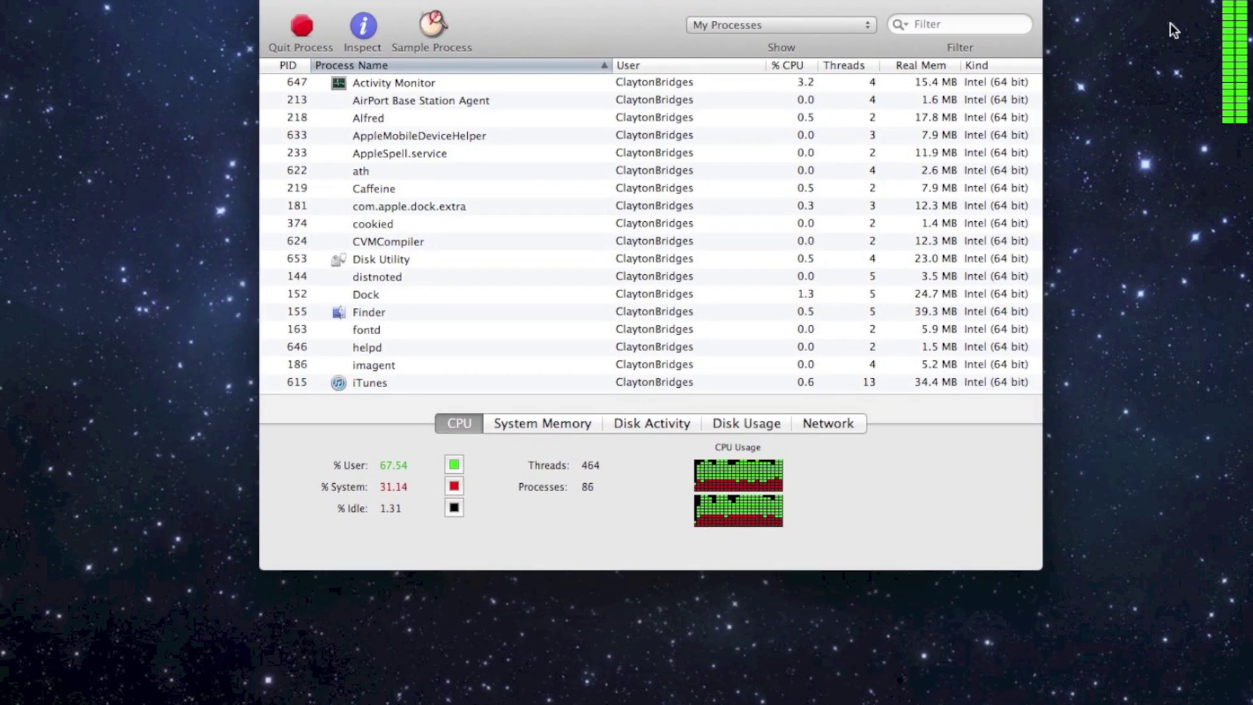
{"action": "mouse_move", "coordinate": [1242, 28]}
{"action": "left_mouse_down"}
{"action": "mouse_move", "coordinate": [1224, 34]}
{"action": "mouse_move", "coordinate": [1243, 23]}
{"action": "left_mouse_up"}
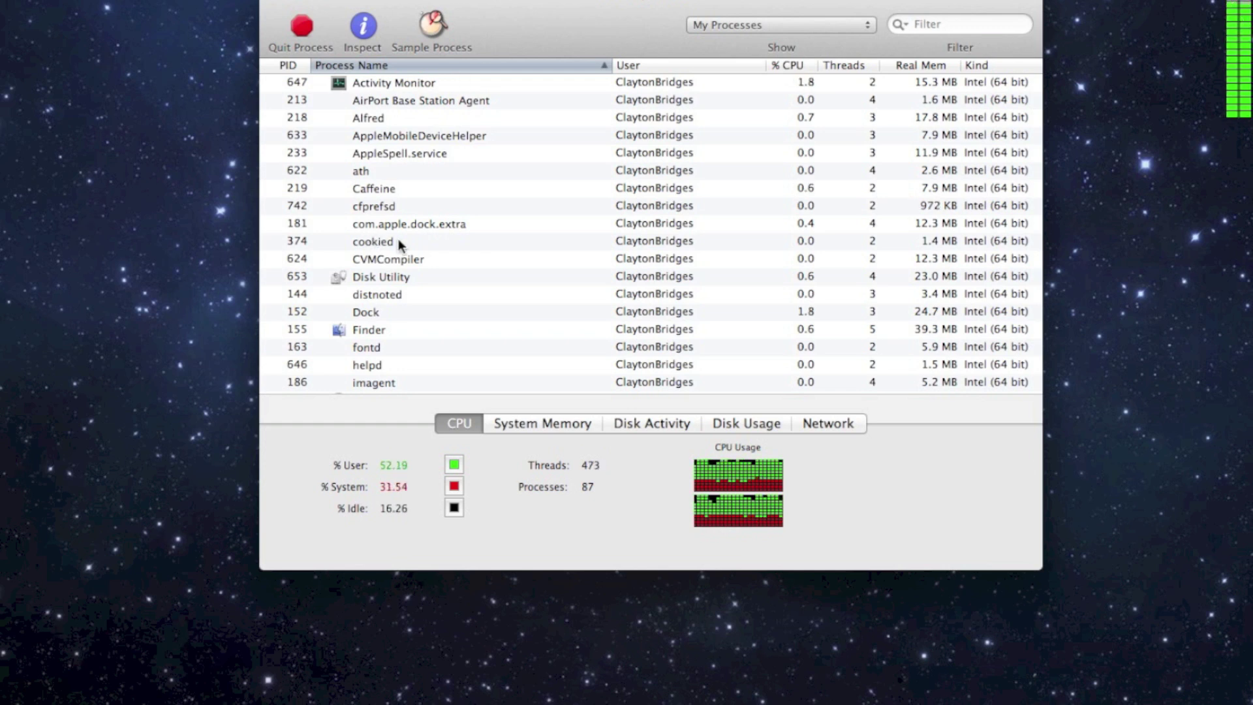
{"action": "scroll", "coordinate": [574, 163], "scroll_direction": "down", "scroll_amount": 8}
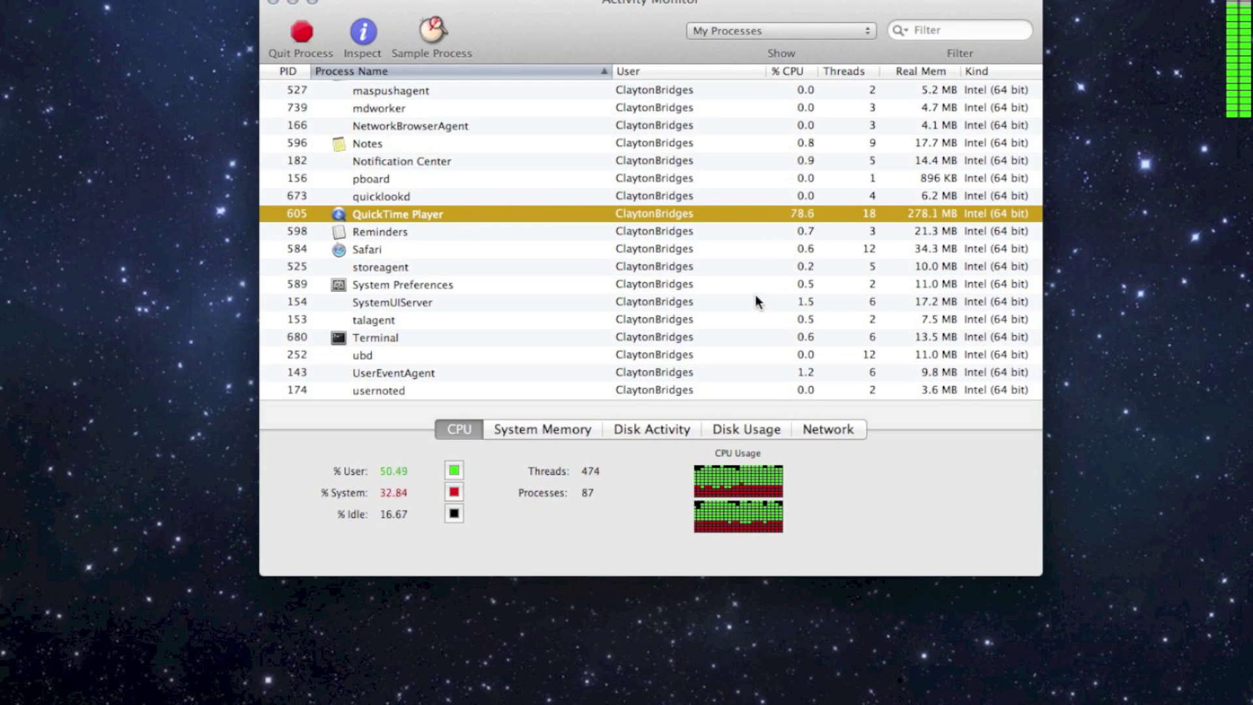
{"action": "scroll", "coordinate": [761, 271], "scroll_direction": "up", "scroll_amount": 10}
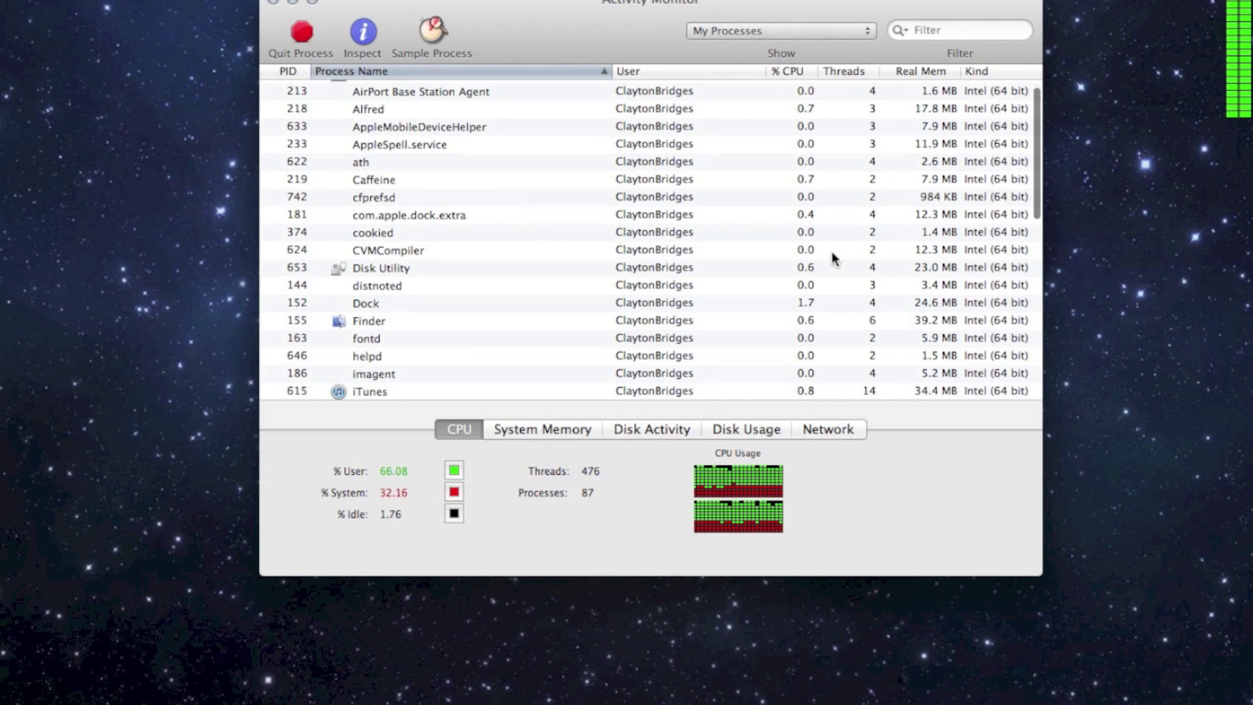
{"action": "scroll", "coordinate": [716, 257], "scroll_direction": "down", "scroll_amount": 5}
{"action": "scroll", "coordinate": [715, 258], "scroll_direction": "down", "scroll_amount": 5}
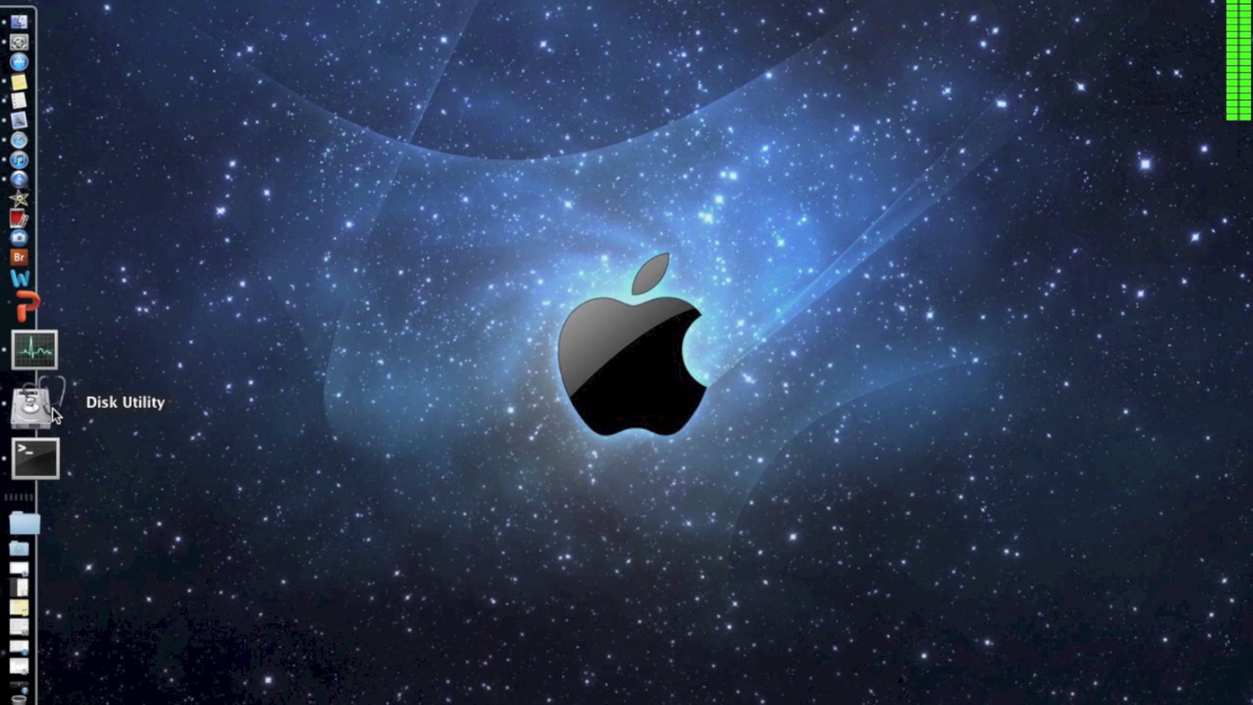
Search Alfred for 'utilities' and open the Utilities folder
{"action": "left_click", "coordinate": [52, 408]}
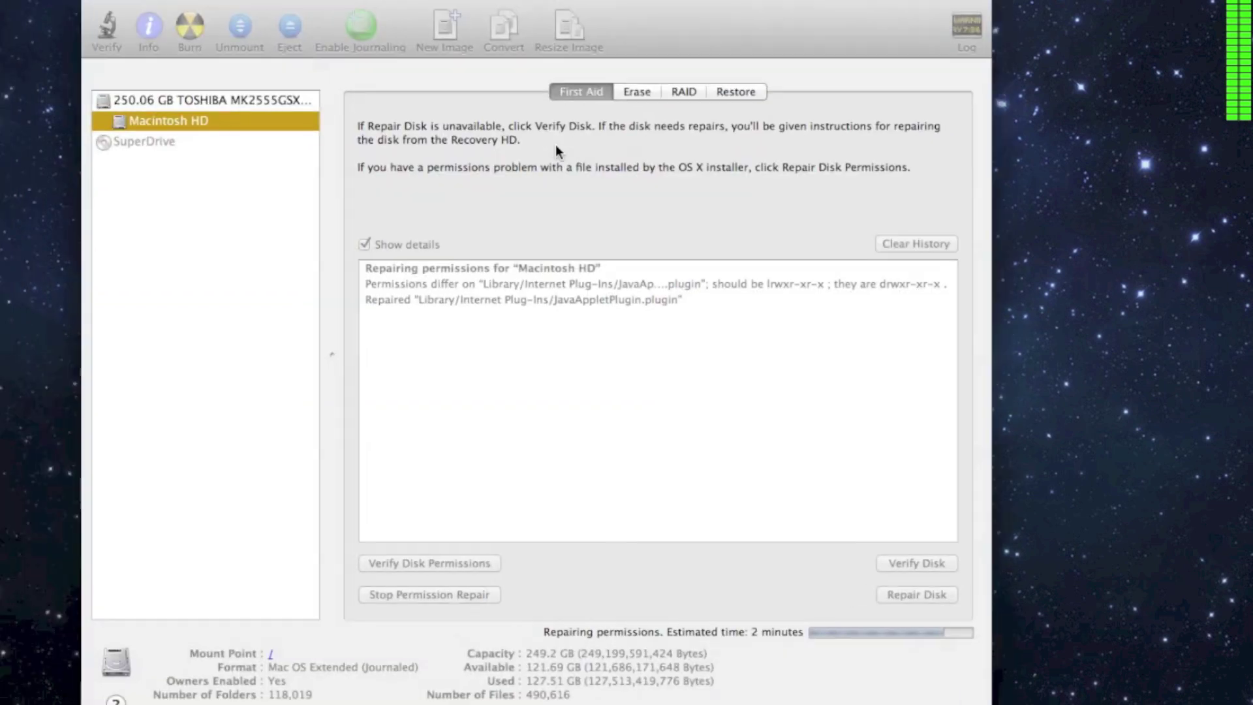
{"action": "key", "text": "alt+space"}
{"action": "type", "text": "u"}
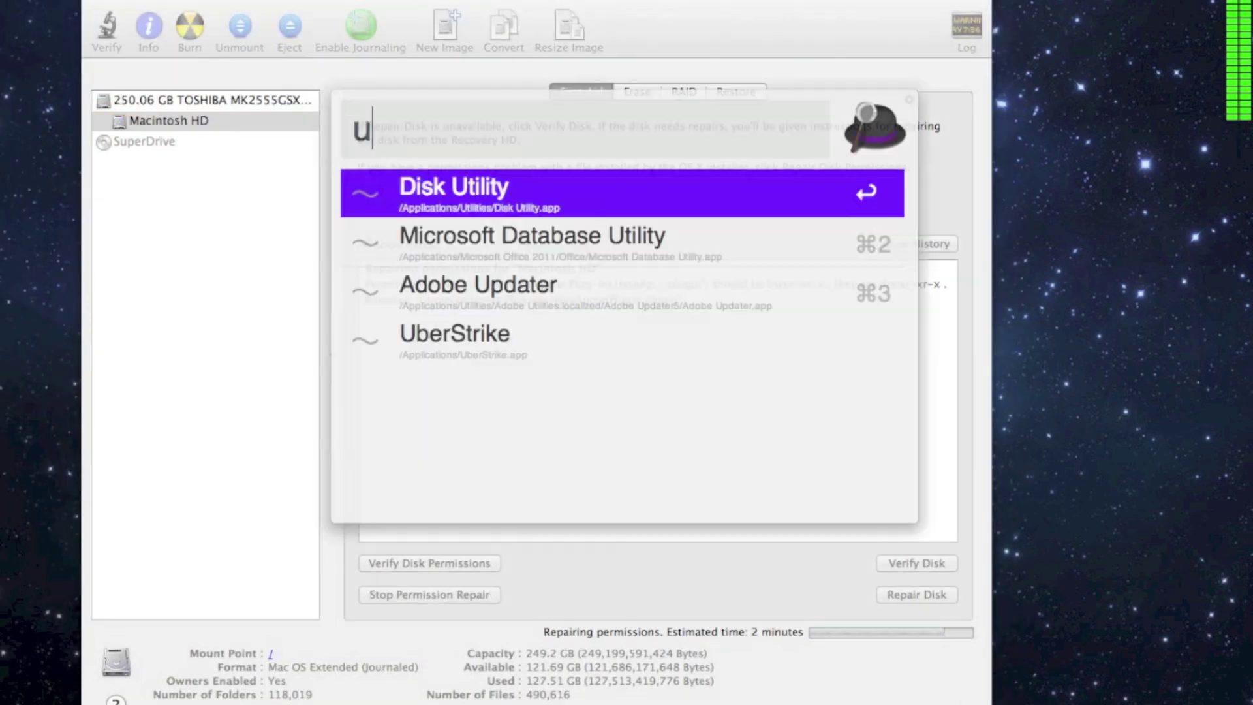
{"action": "type", "text": "tilities"}
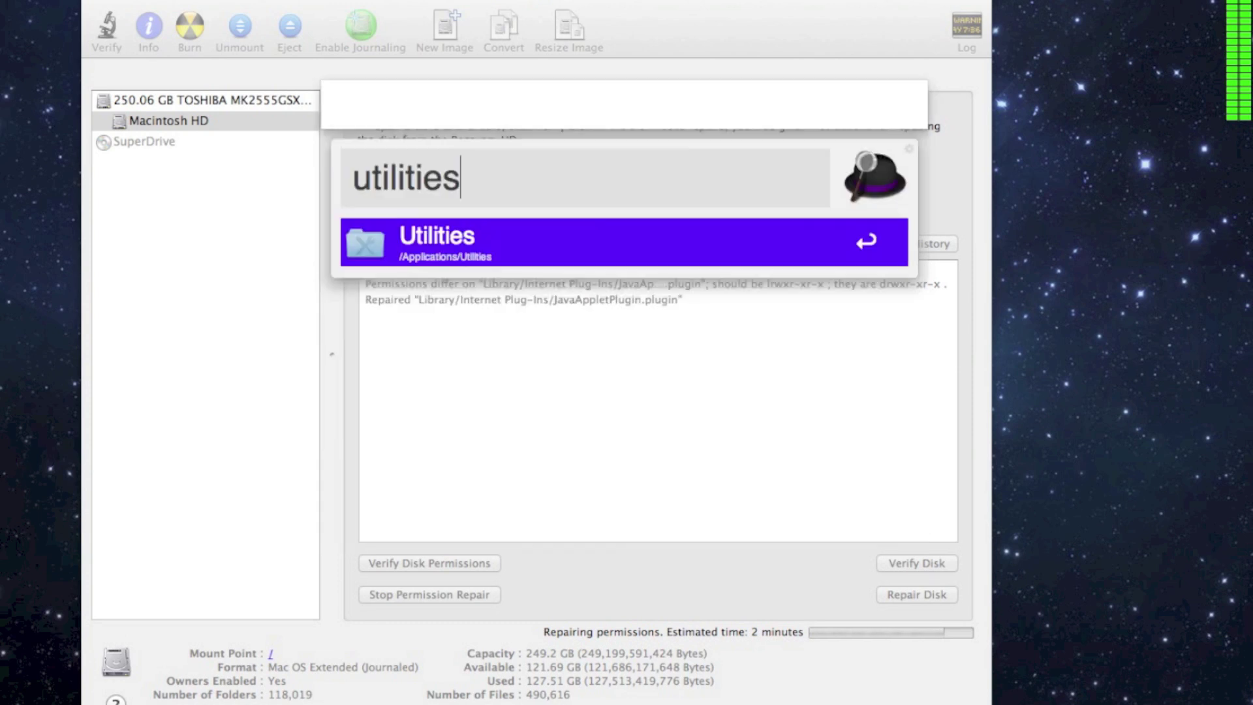
{"action": "key", "text": "Return"}
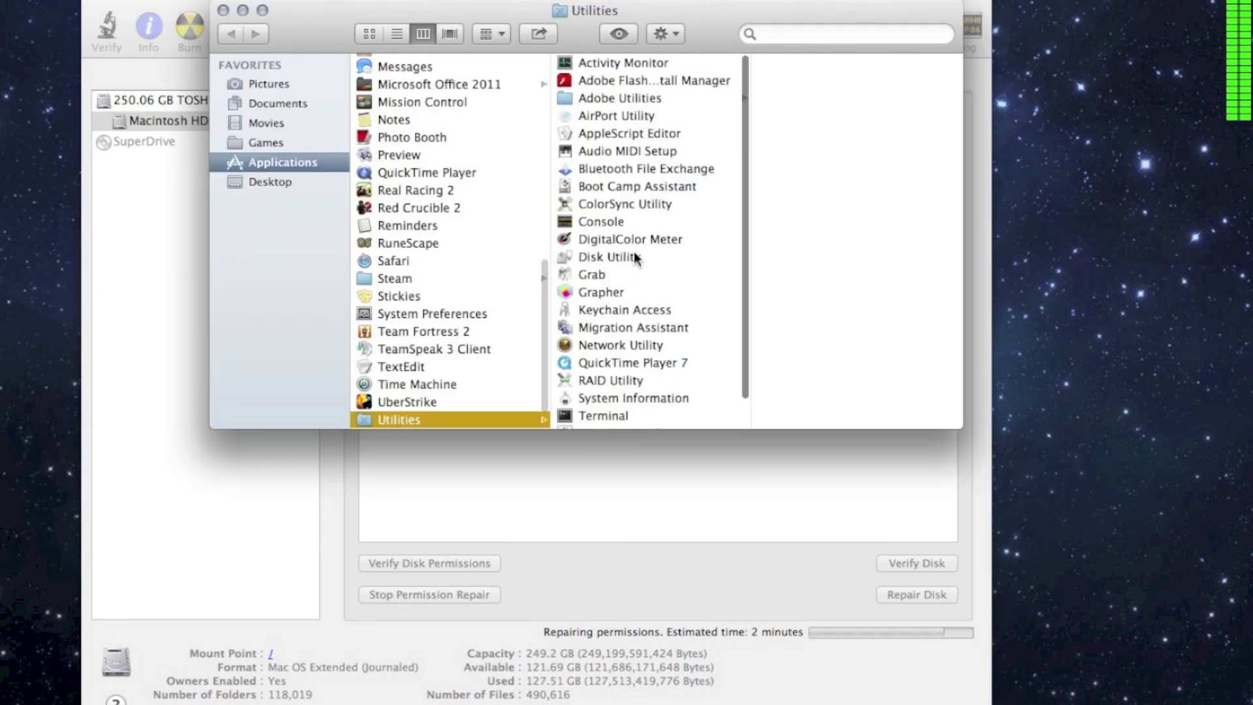
Start Disk Utility's permission repair on Macintosh HD, then quit mid-repair
{"action": "double_click", "coordinate": [634, 259]}
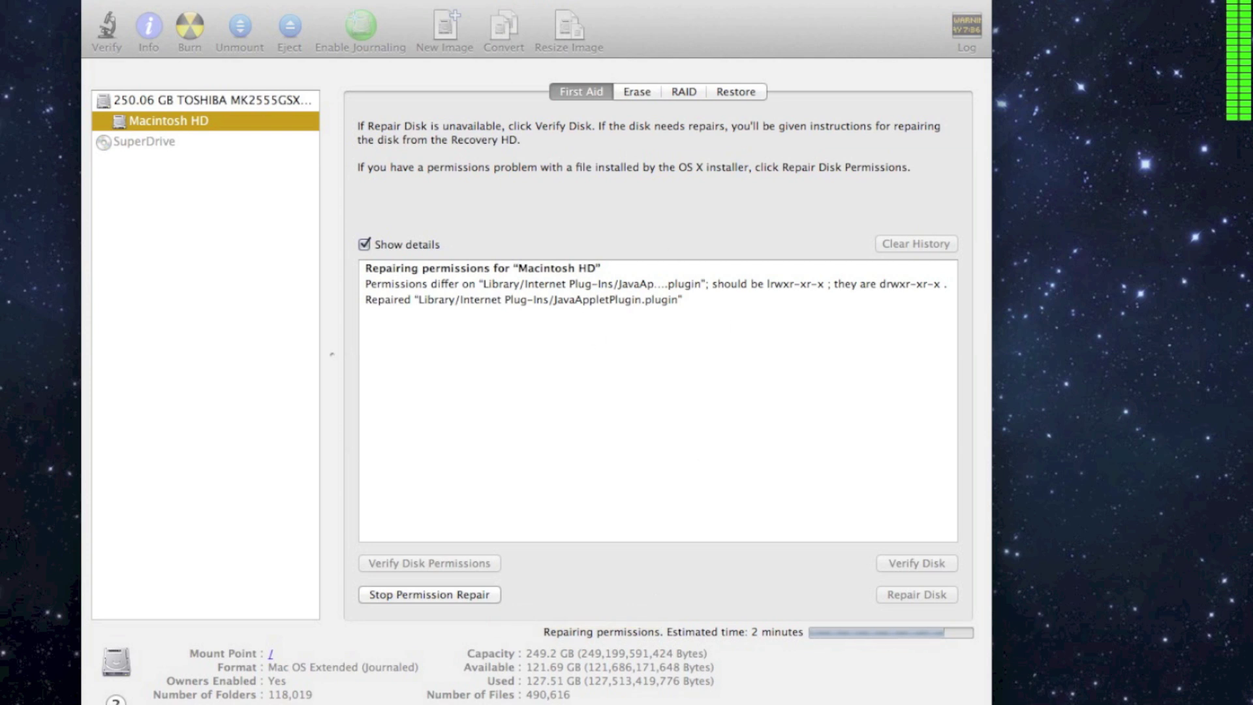
{"action": "left_click_drag", "start_coordinate": [554, 9], "coordinate": [632, 4]}
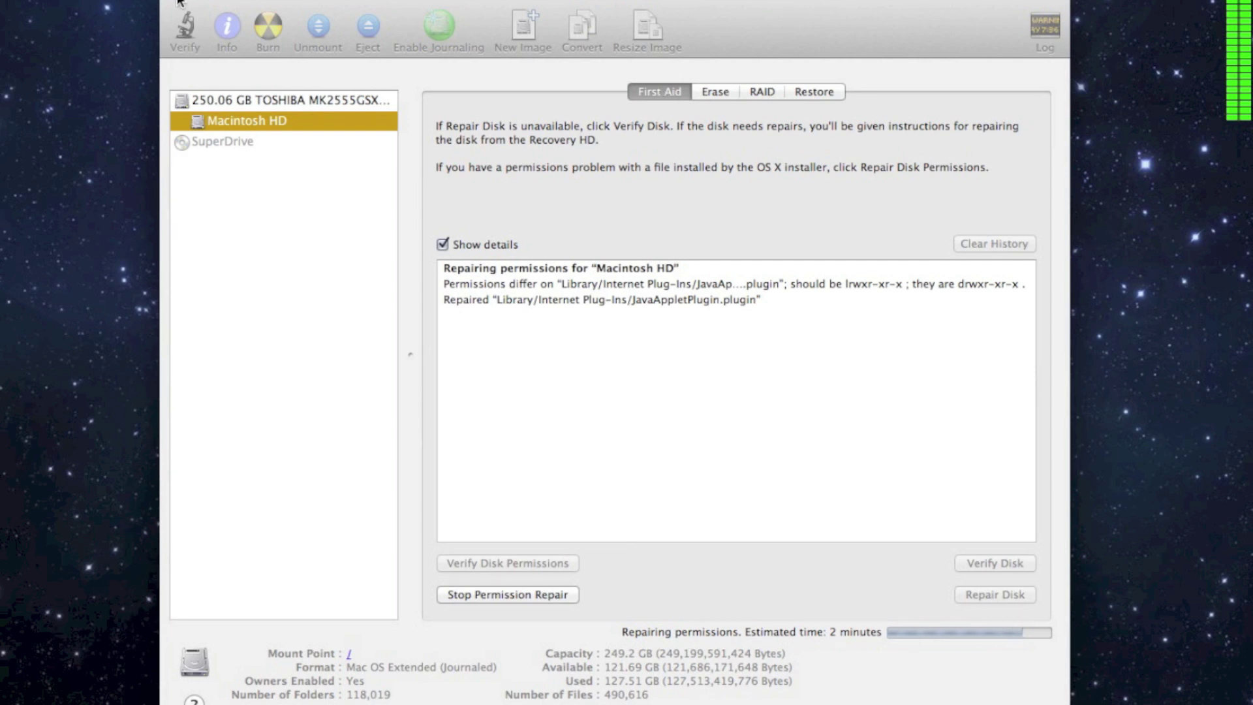
{"action": "key", "text": "super+w"}
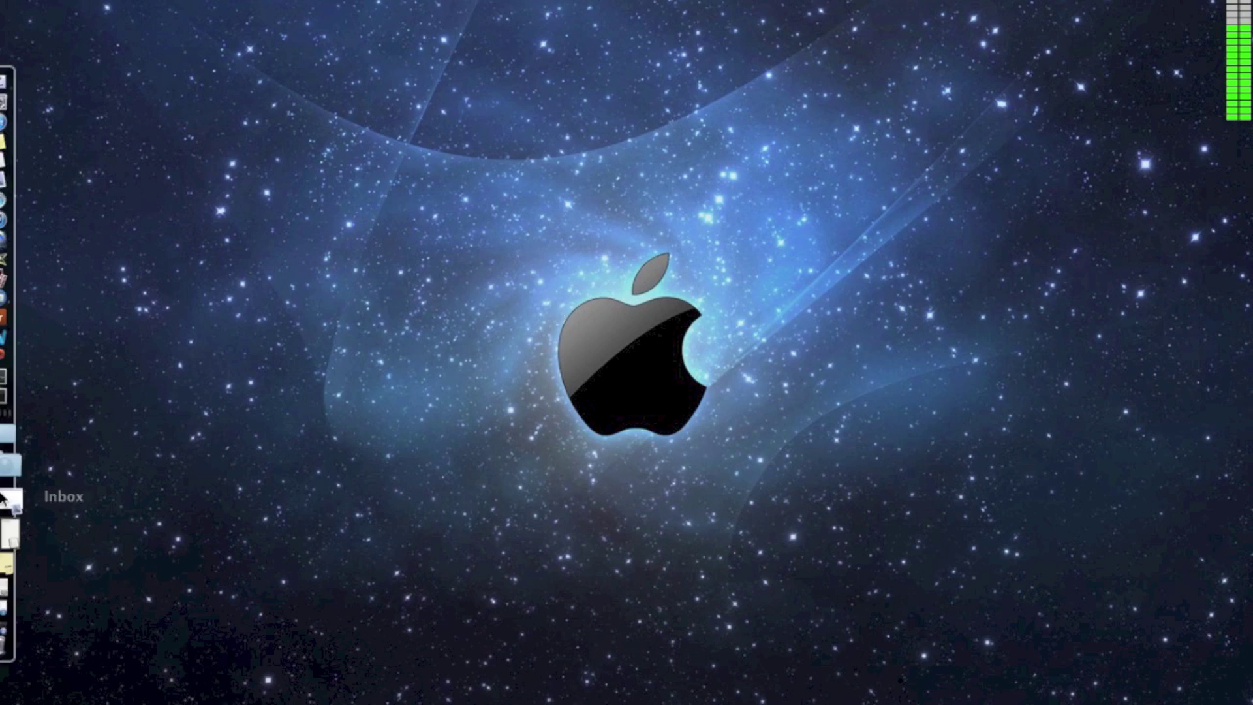
Empty the Trash from its Dock menu
{"action": "right_click", "coordinate": [35, 617]}
{"action": "left_click", "coordinate": [138, 634]}
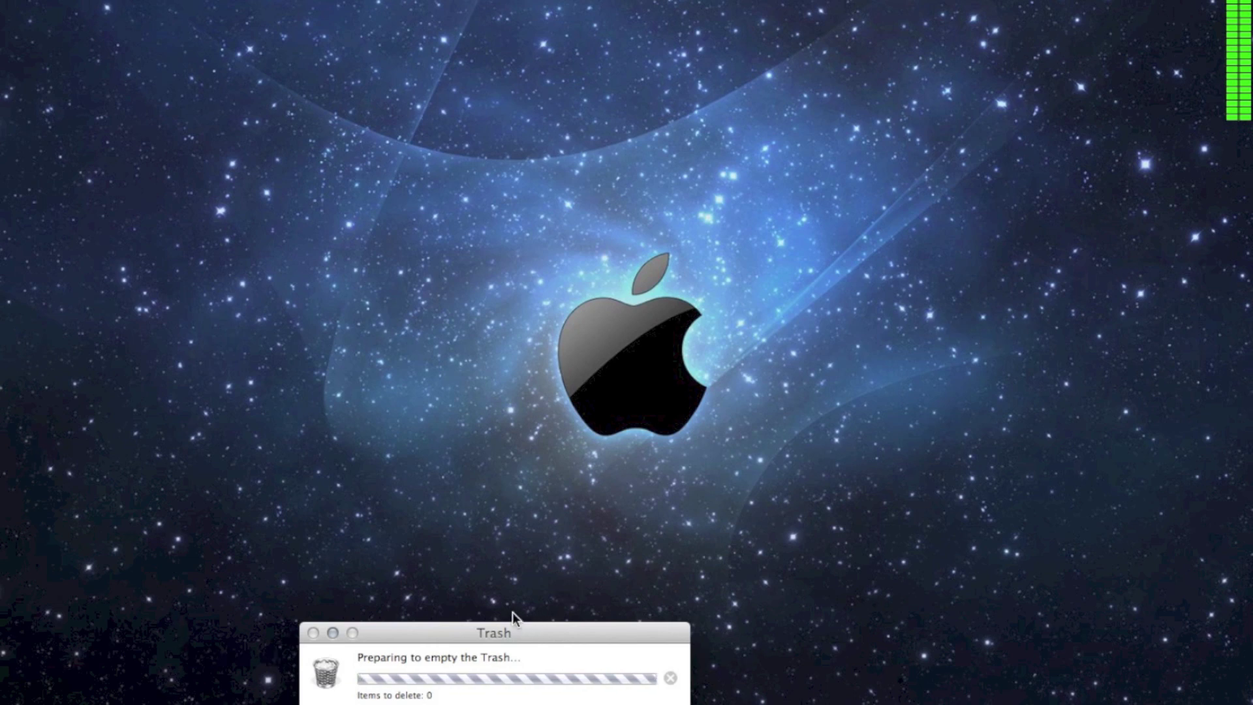
In a home-folder Finder window, browse Pictures, Movies, Documents, Games and Applications
{"action": "left_click", "coordinate": [38, 104]}
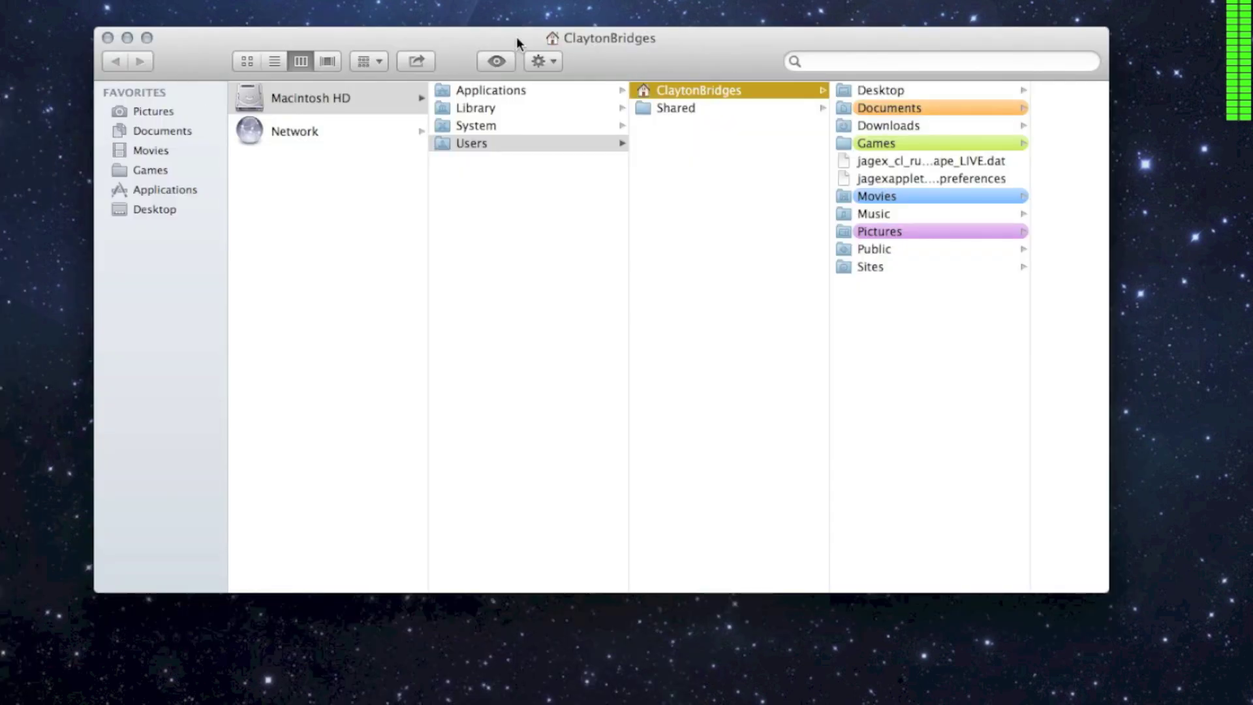
{"action": "left_click_drag", "start_coordinate": [571, 31], "coordinate": [530, 20]}
{"action": "left_click", "coordinate": [84, 91]}
{"action": "left_click", "coordinate": [92, 130]}
{"action": "left_click", "coordinate": [97, 111]}
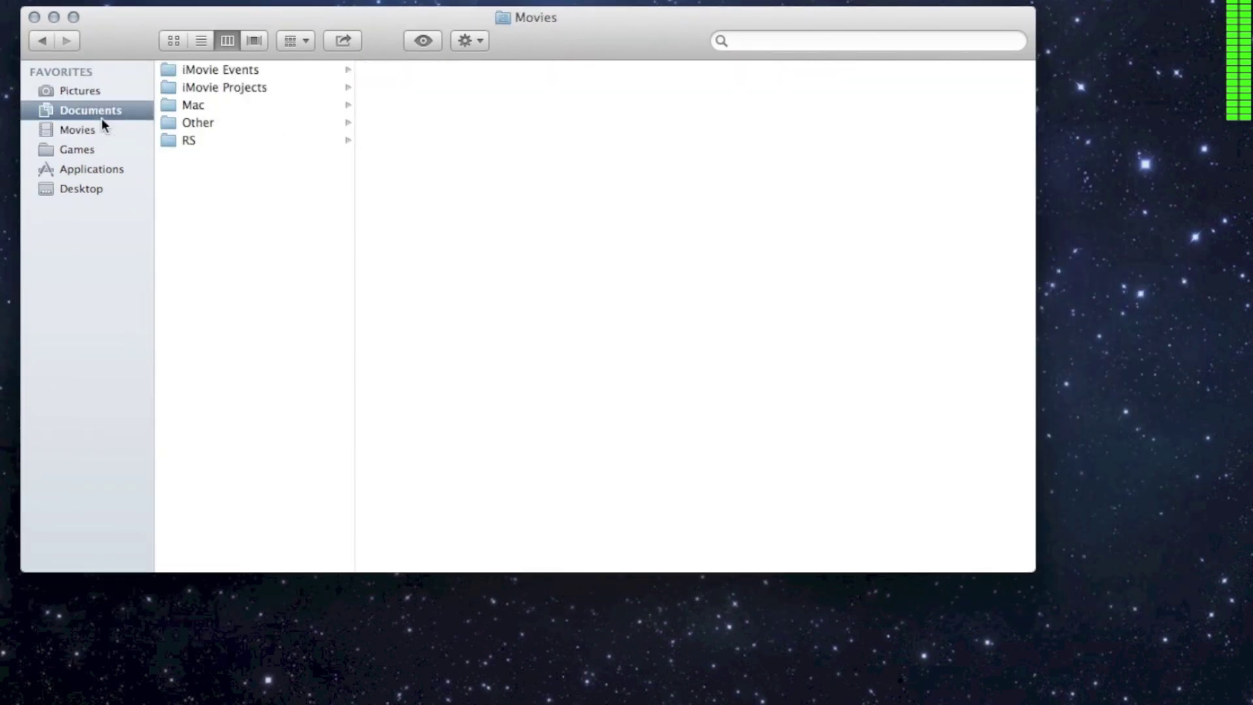
{"action": "left_click", "coordinate": [95, 150]}
{"action": "left_click", "coordinate": [92, 169]}
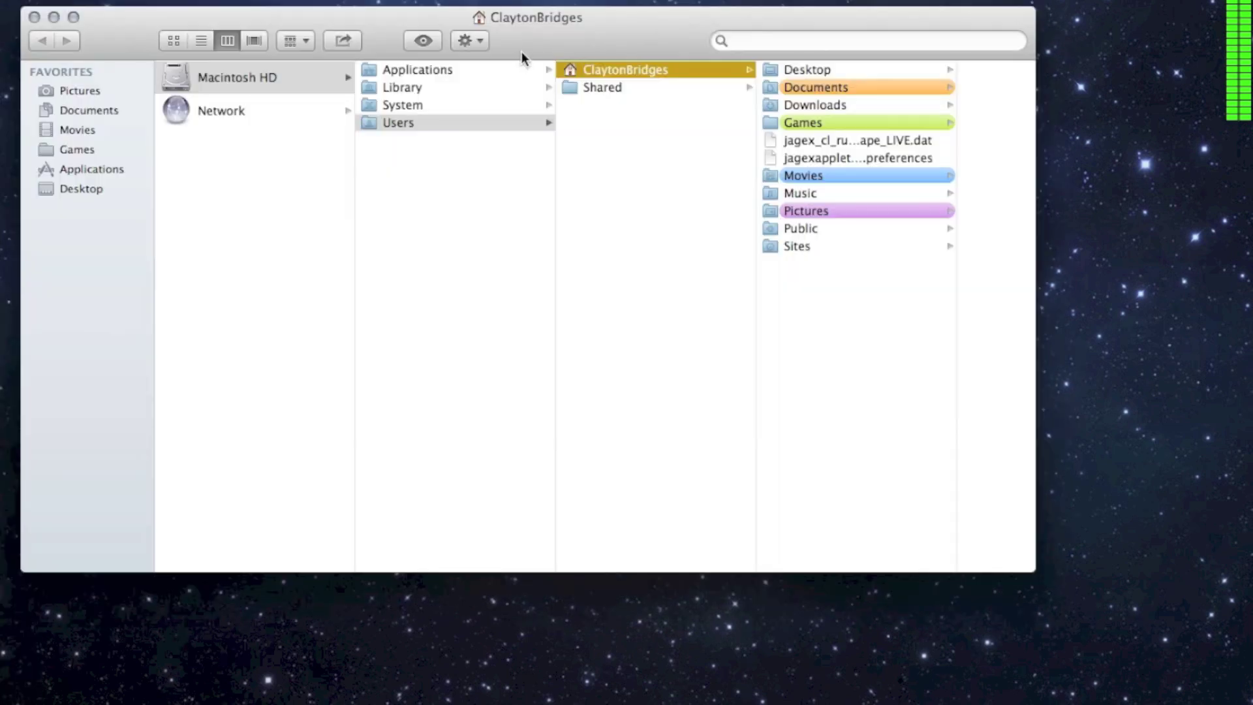
{"action": "left_click_drag", "start_coordinate": [565, 32], "coordinate": [691, 29]}
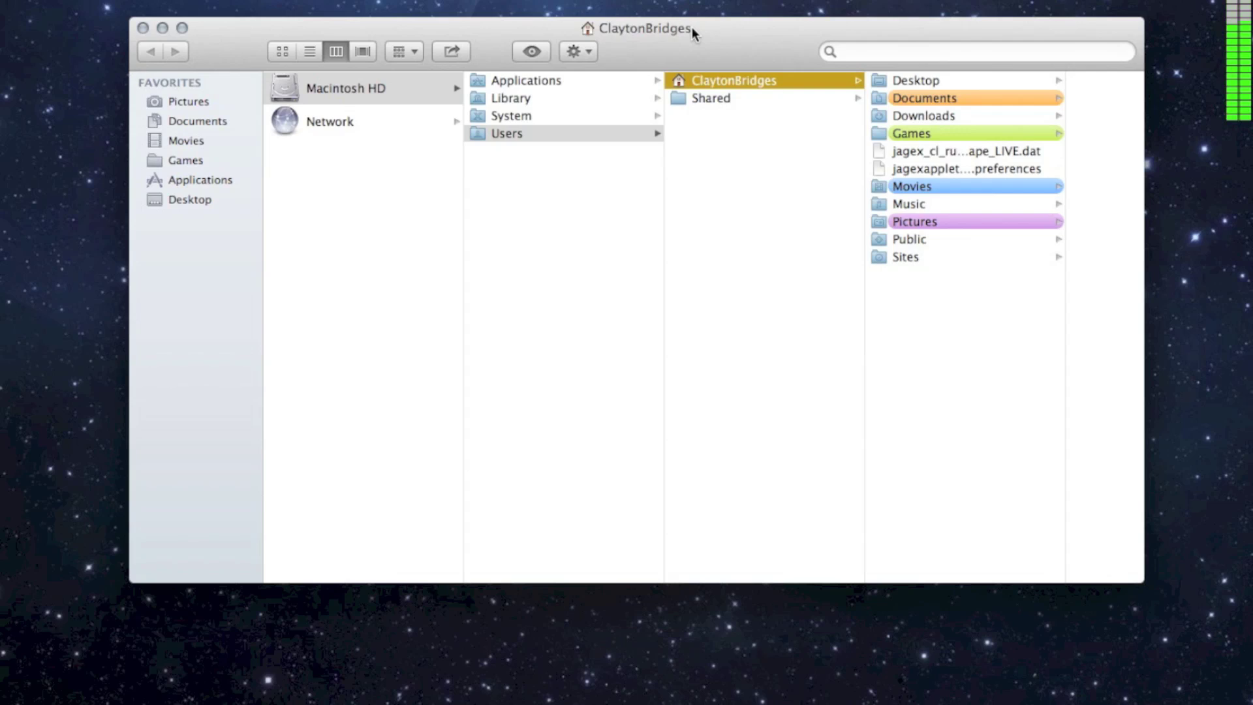
{"action": "left_click_drag", "start_coordinate": [691, 26], "coordinate": [710, 47]}
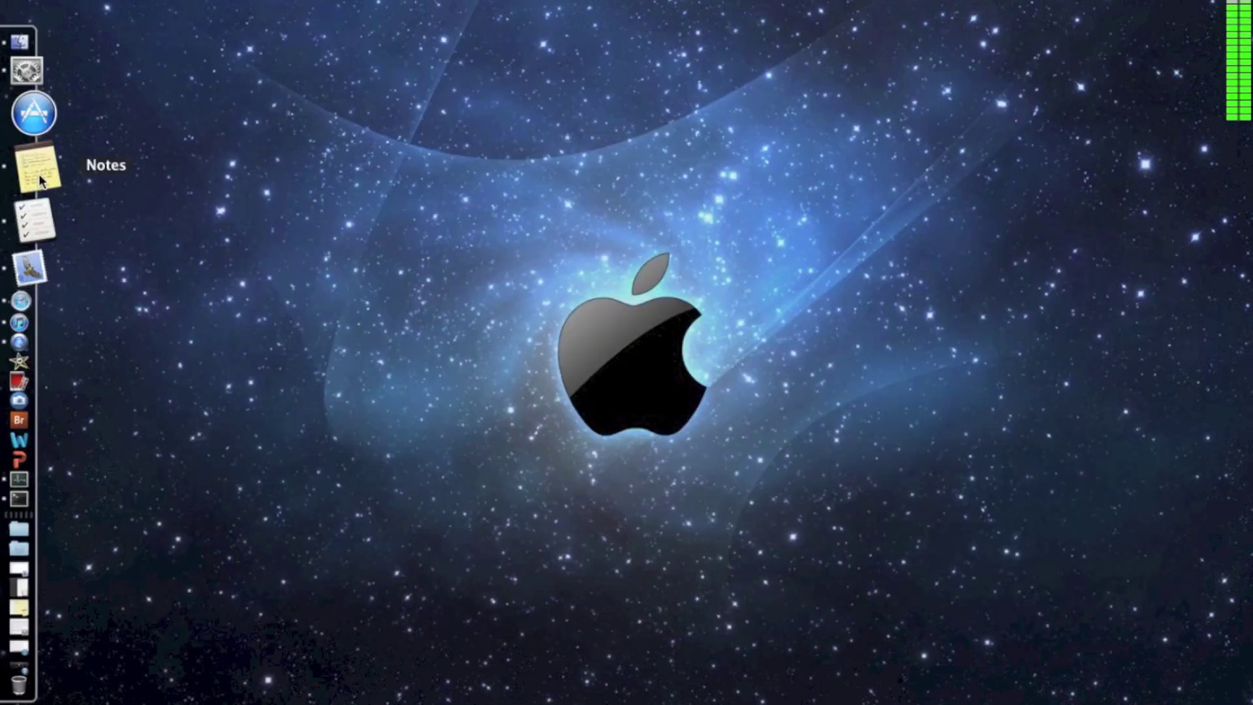
Check App Store Updates (No Updates Available) and close the store window
{"action": "left_click", "coordinate": [41, 161]}
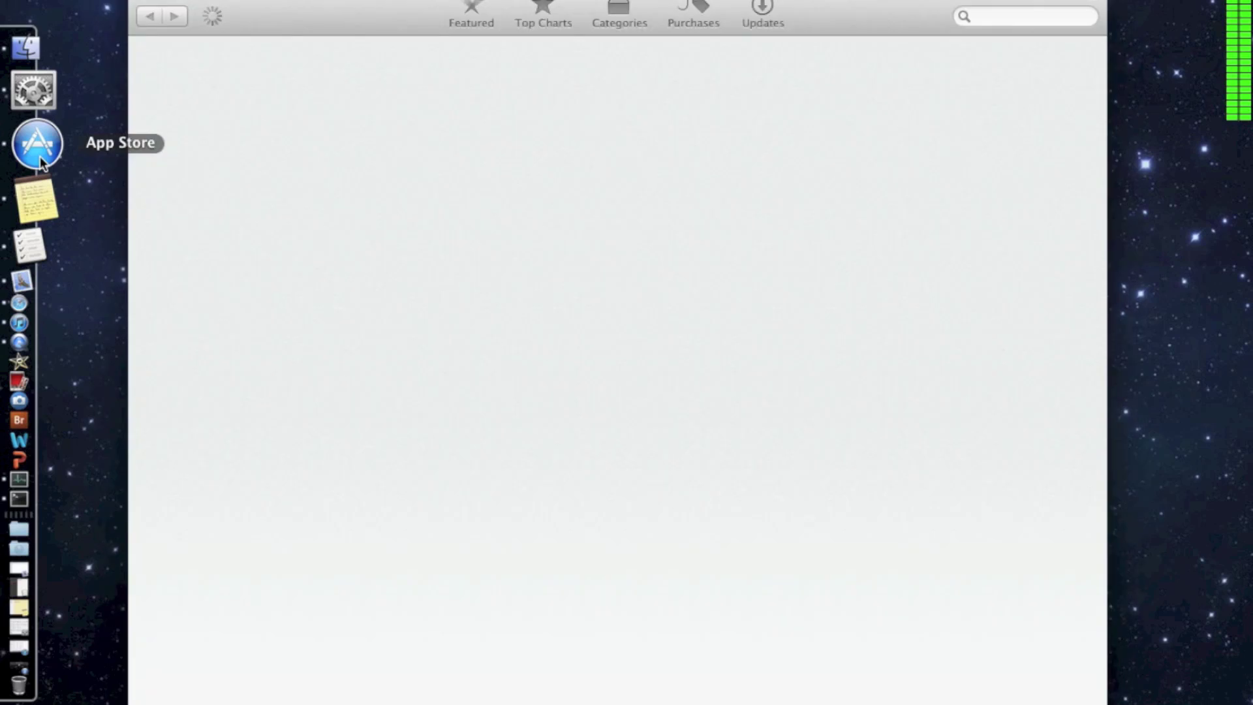
{"action": "left_click", "coordinate": [763, 17]}
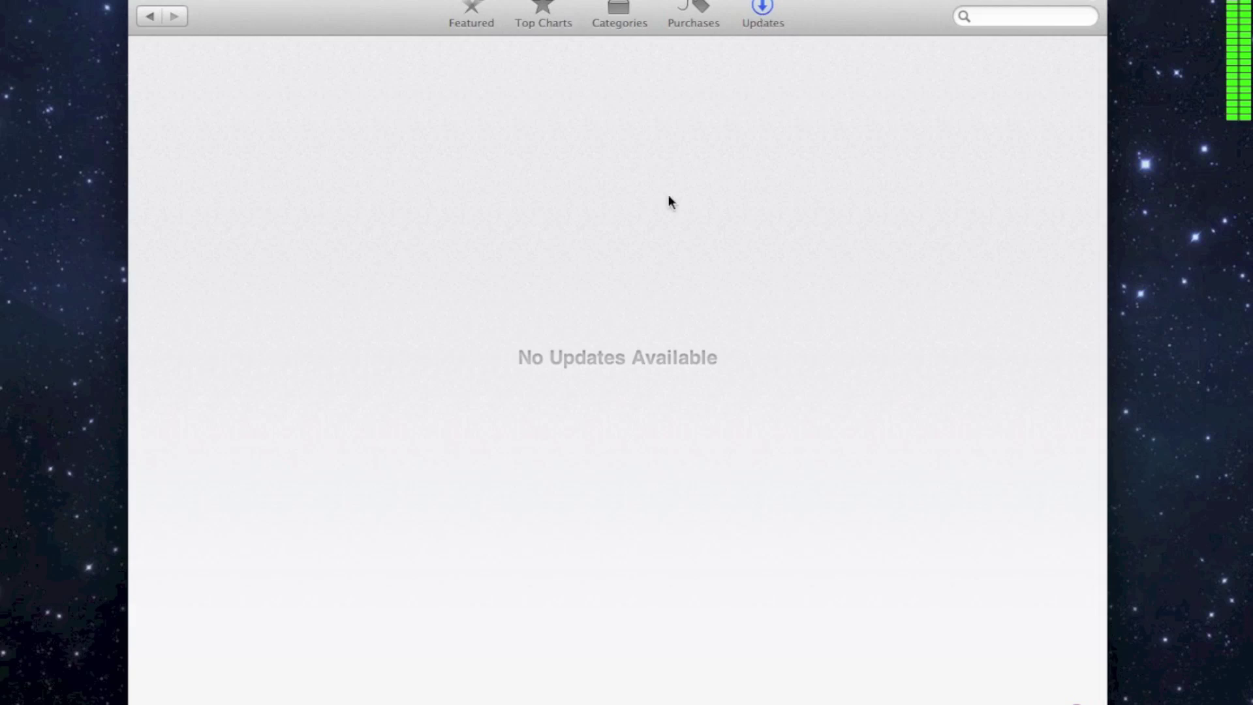
{"action": "left_click", "coordinate": [142, 2]}
{"action": "mouse_move", "coordinate": [6, 274]}
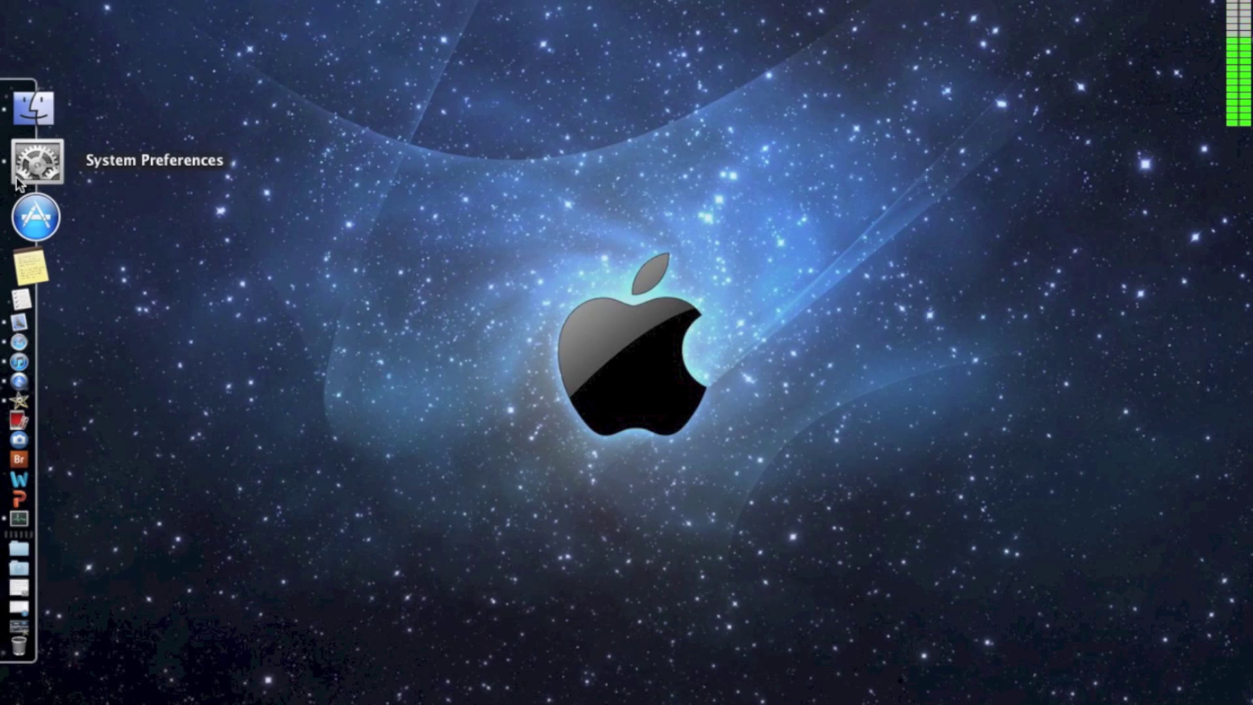
Try Alfred queries: 'term' for Terminal, a word definition, and the calculation 45/8
{"action": "key", "text": "alt+space"}
{"action": "type", "text": "ter"}
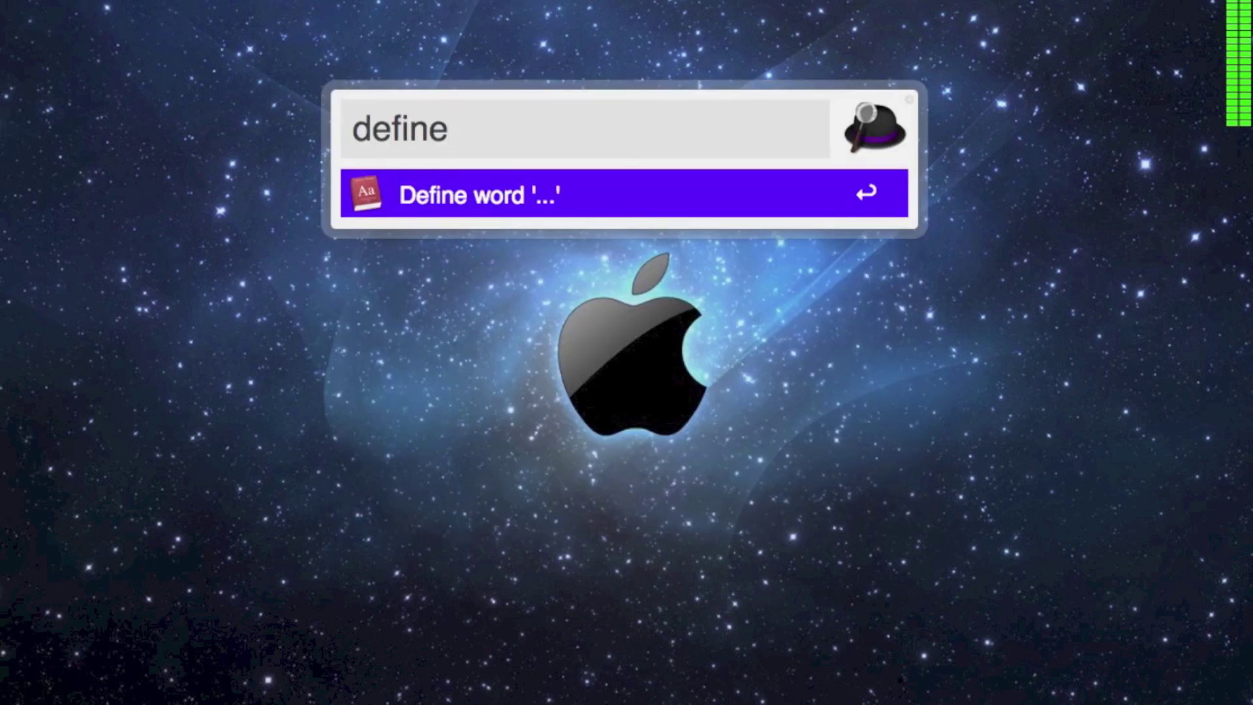
{"action": "key", "text": "BackSpace"}
{"action": "key", "text": "BackSpace"}
{"action": "key", "text": "BackSpace"}
{"action": "key", "text": "BackSpace"}
{"action": "key", "text": "BackSpace"}
{"action": "key", "text": "BackSpace"}
{"action": "type", "text": "45"}
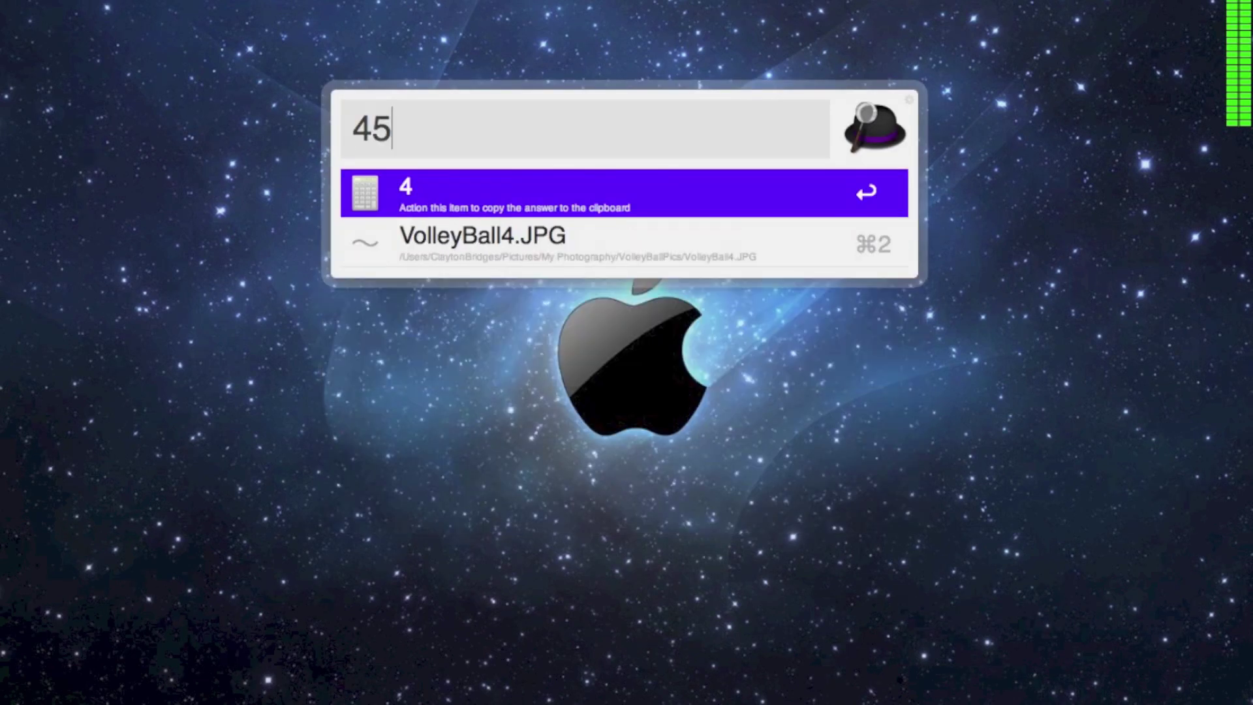
{"action": "type", "text": "/8\\\\\\"}
{"action": "key", "text": "BackSpace"}
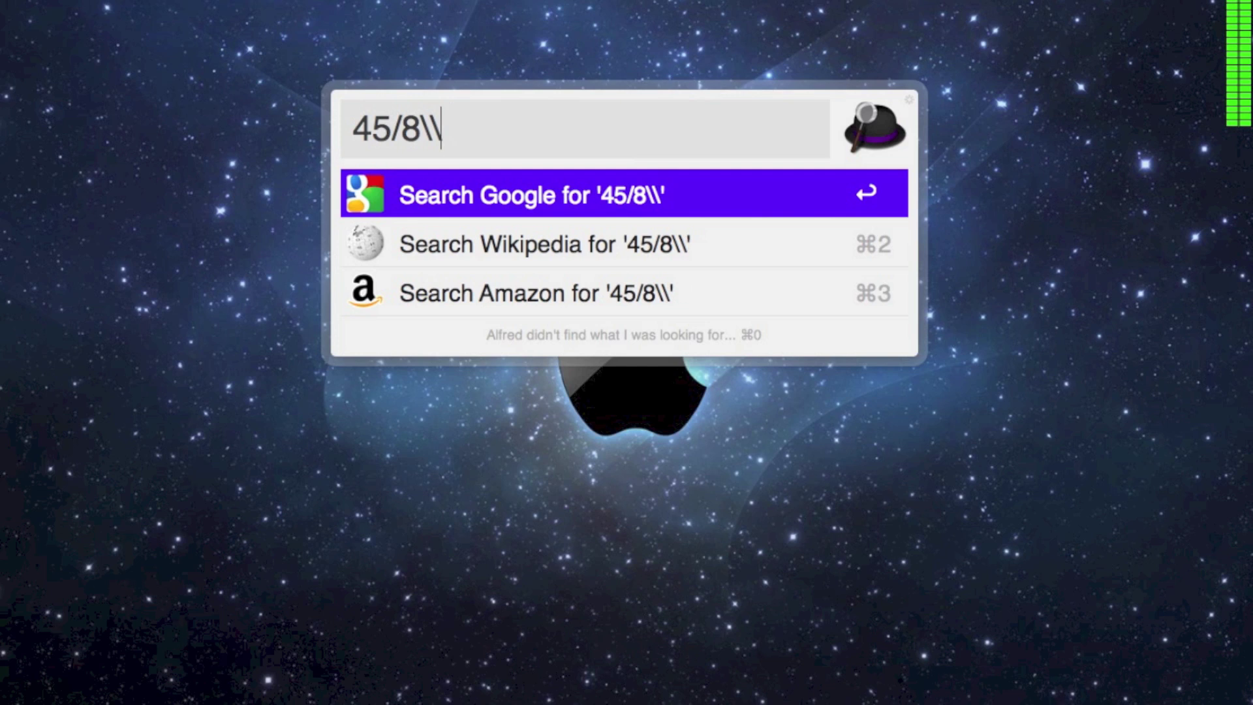